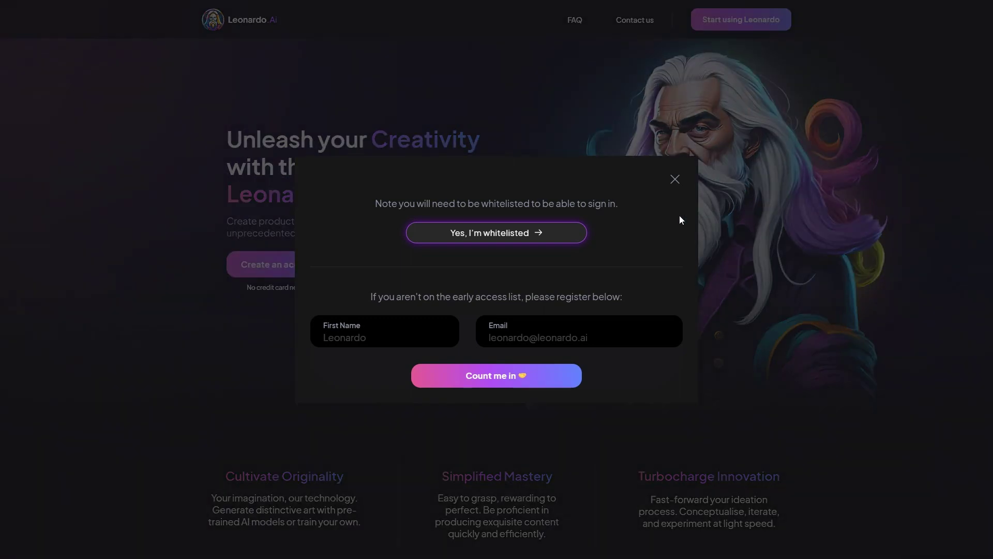
# Confirm whitelist access, sign in with Google, and open the Absolute Reality v1.6 model details.
pyautogui.click(568, 234)
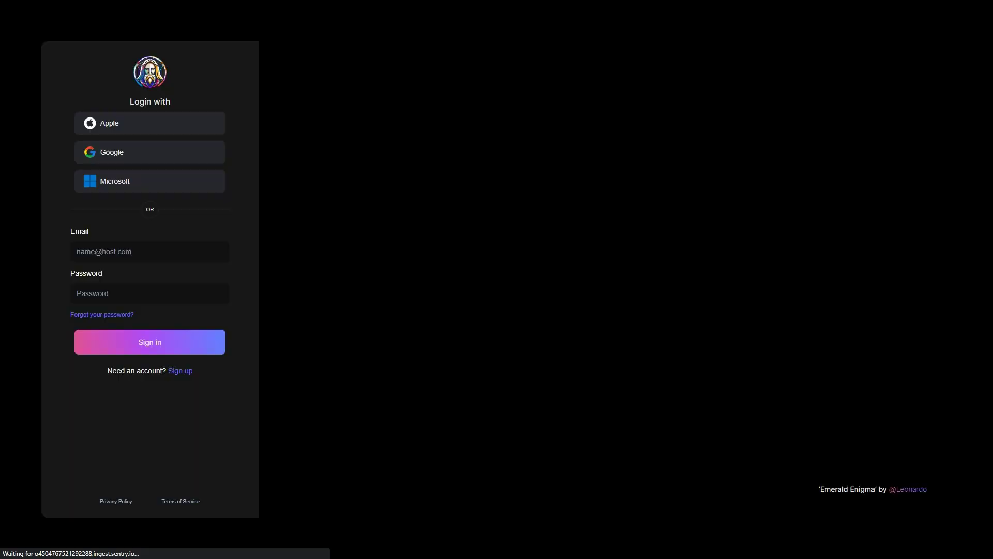
pyautogui.click(211, 152)
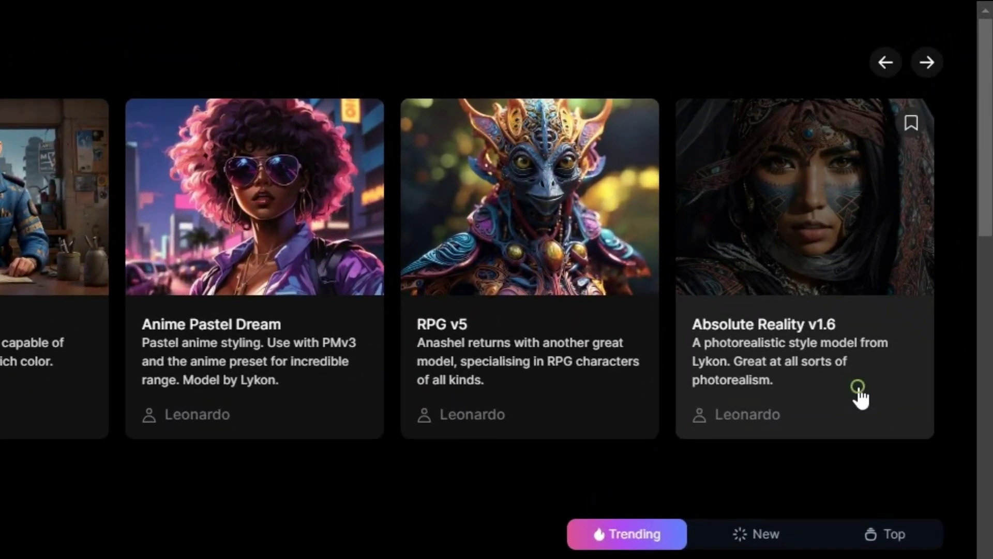
pyautogui.click(859, 397)
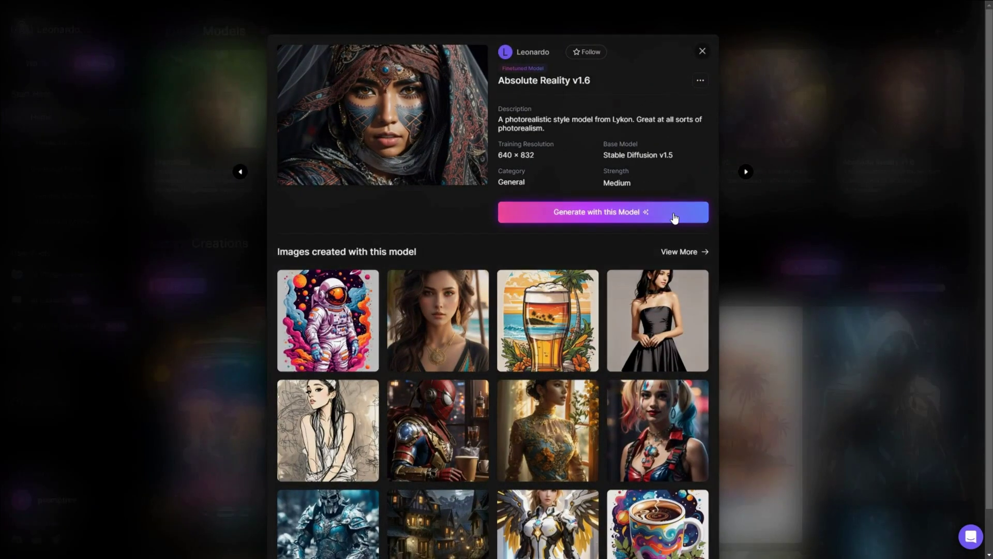
# Generate a 640×832 Absolute Reality v1.6 portrait from pasted prompt and negative prompt, then add 'named rebecca'.
pyautogui.click(674, 218)
pyautogui.write('Full body high Portrait of a beautiful young woman, long brown hair, facing the camera, perfect detailed face, realistic, stunning realistic photograph, 3d render, octane render, intricately detailed, cinematic, Isometric, Centered hyper realistic cover photo, stylized digital art, smooth, ultra high definition, 8k, unreal engine 5, ultra sharp focus, intricate artwork masterpiece, ominous, epic, highly detailed, vibrant')
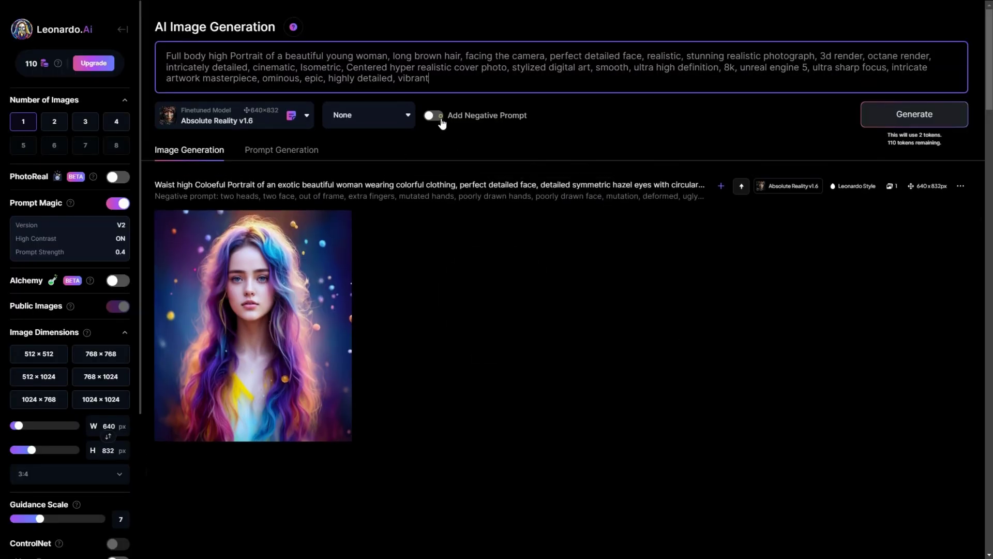
pyautogui.click(434, 115)
pyautogui.write('close up, two heads, two faces, plastic, Deformed, blurry, bad anatomy, bad eyes, crossed eyes, disfigured, poorly drawn face, mutation, mutated, ((extra limb)), ugly, poorly drawn hands, missing limb, blurry, floating limbs, disconnected limbs, malformed hands, blur, out of focus, long neck, long body, ((((mutated hands and fingers)))), (((out of frame))), blender, doll, cropped, low-res, close-up, poorly-drawn face, out of frame double, two heads, blurred, ugly, disfigured, too many fingers, deformed, repetitive, black and white, grainy, extra limbs, bad anatomyHigh pass filter, airbrush, portrait, zoomed, soft light, smooth skin, closeup, deformed, extra limbs, extra fingers, mutated hands, bad anatomy, bad proportions , blind, bad eyes, ugly eyes, dead eyes, blur, vignette, out of shot, out of focus, gaussian, closeup, monochrome, grainy, noisy, text, writing, watermark, logo, oversaturation , over saturation, over shadow, bra, (closeup),')
pyautogui.click(887, 203)
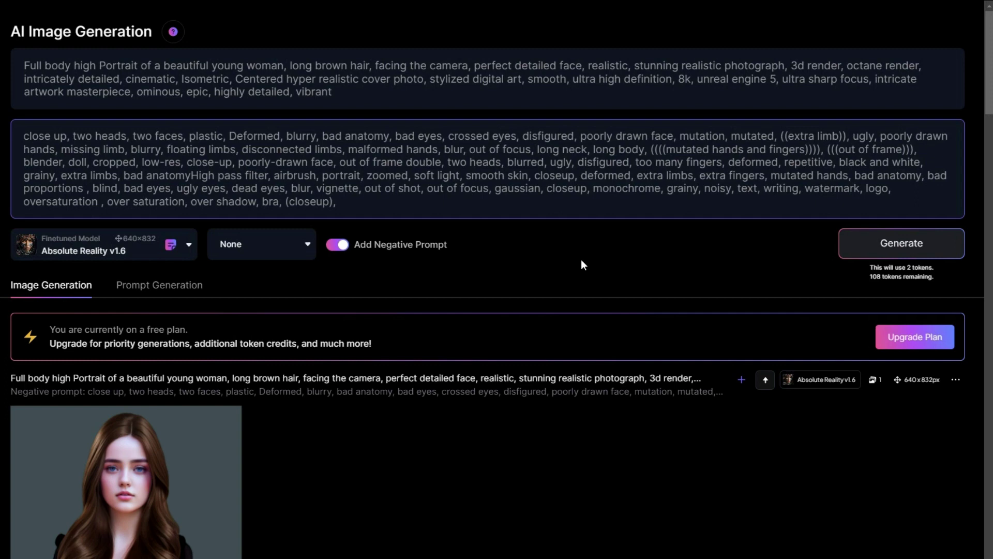
pyautogui.write('named reb')
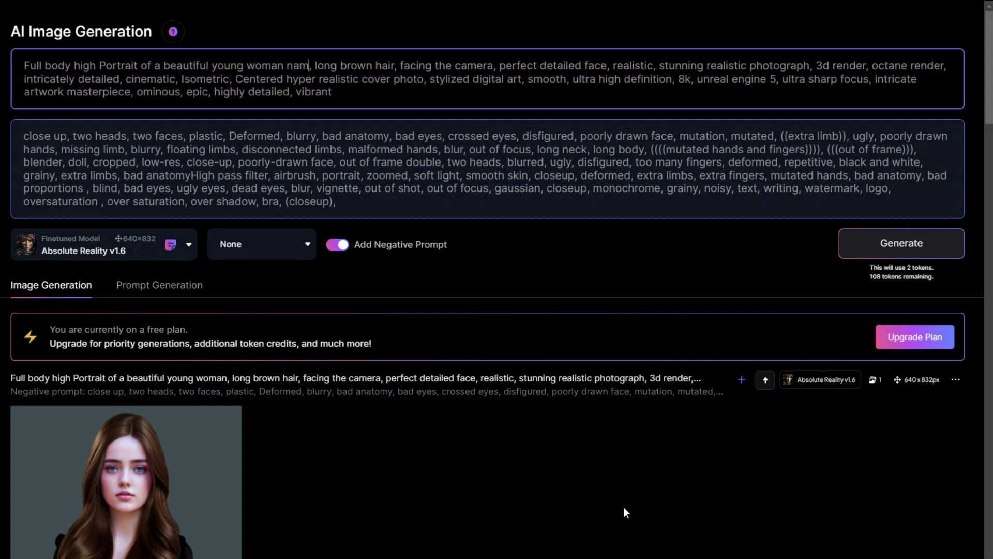
pyautogui.write('ecca')
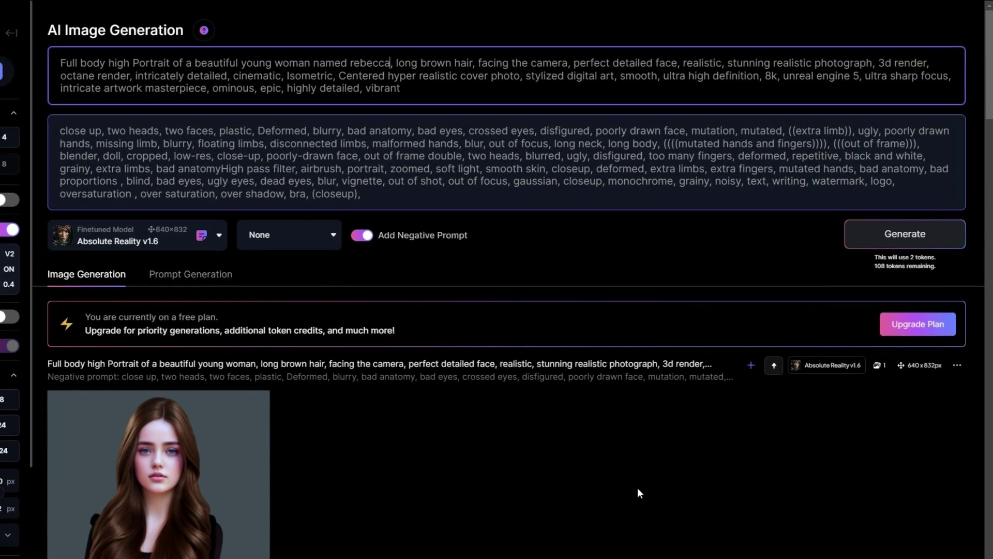
# Generate the 'named rebecca' portrait, then add 'a news anchor,' to the prompt and regenerate.
pyautogui.click(924, 233)
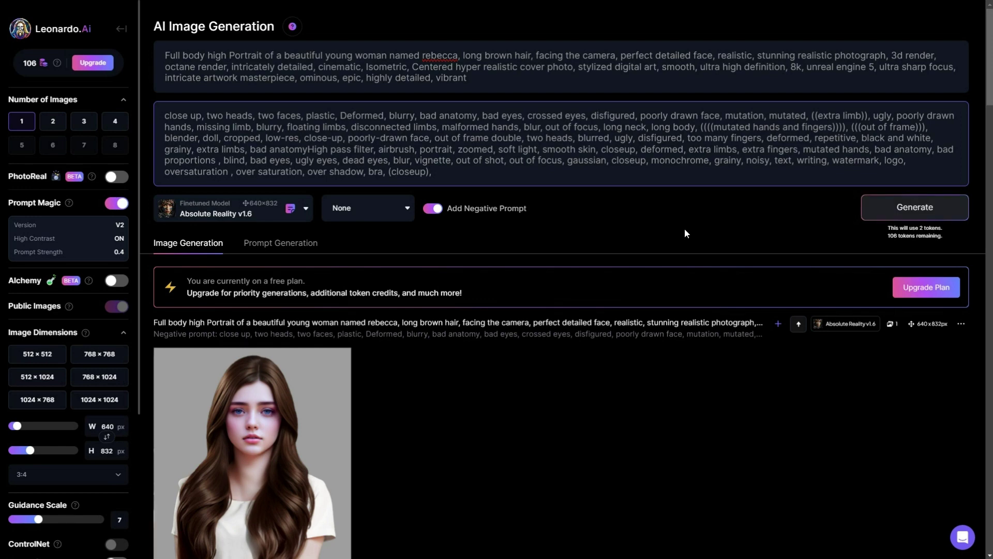
pyautogui.click(462, 55)
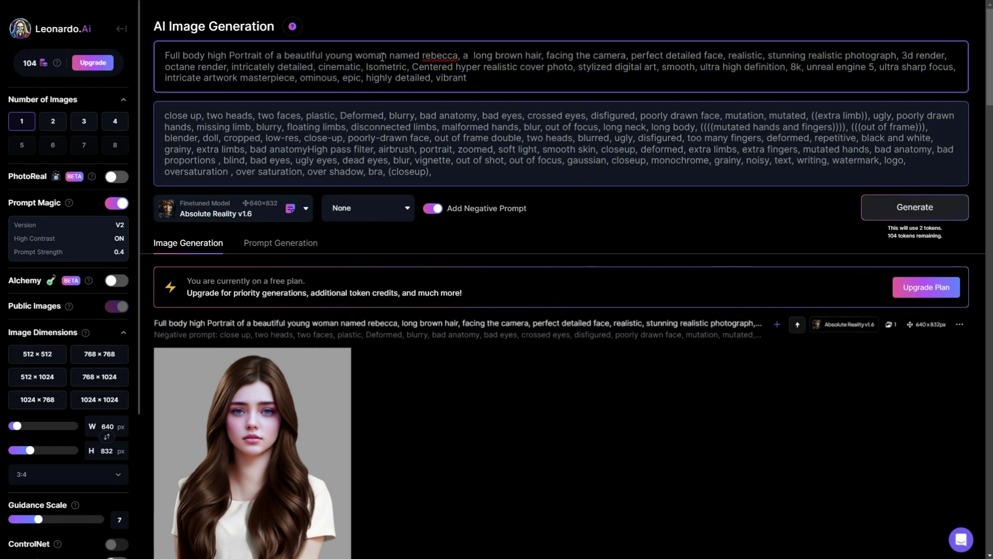
pyautogui.write('a news anchor,')
pyautogui.click(866, 214)
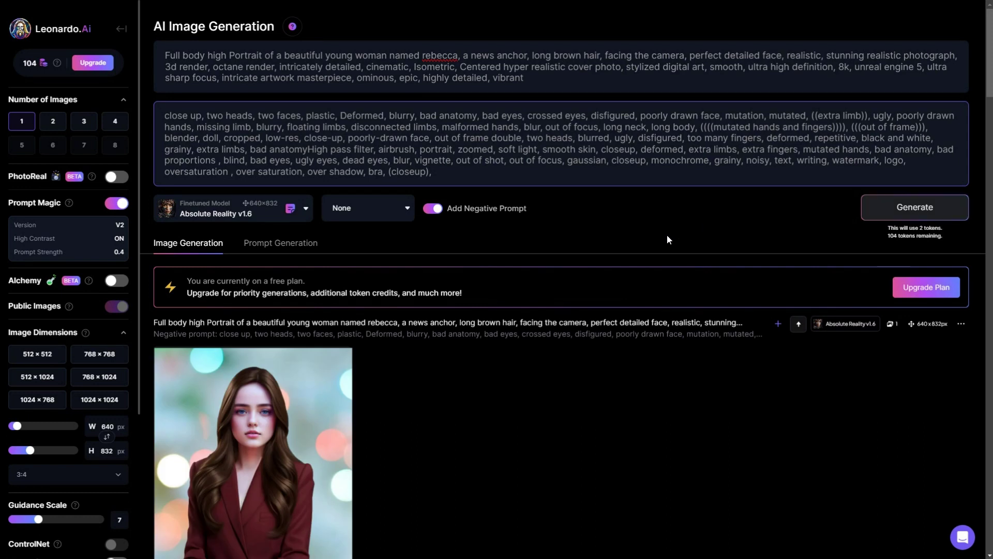
# Replace the news-anchor wording with 'wearing a t-shirt,' and generate a new portrait.
pyautogui.click(527, 56)
pyautogui.press('BackSpace')
pyautogui.press('BackSpace')
pyautogui.press('BackSpace')
pyautogui.press('BackSpace')
pyautogui.press('BackSpace')
pyautogui.press('BackSpace')
pyautogui.press('BackSpace')
pyautogui.press('BackSpace')
pyautogui.press('BackSpace')
pyautogui.press('BackSpace')
pyautogui.press('BackSpace')
pyautogui.press('BackSpace')
pyautogui.press('BackSpace')
pyautogui.press('BackSpace')
pyautogui.write('wear')
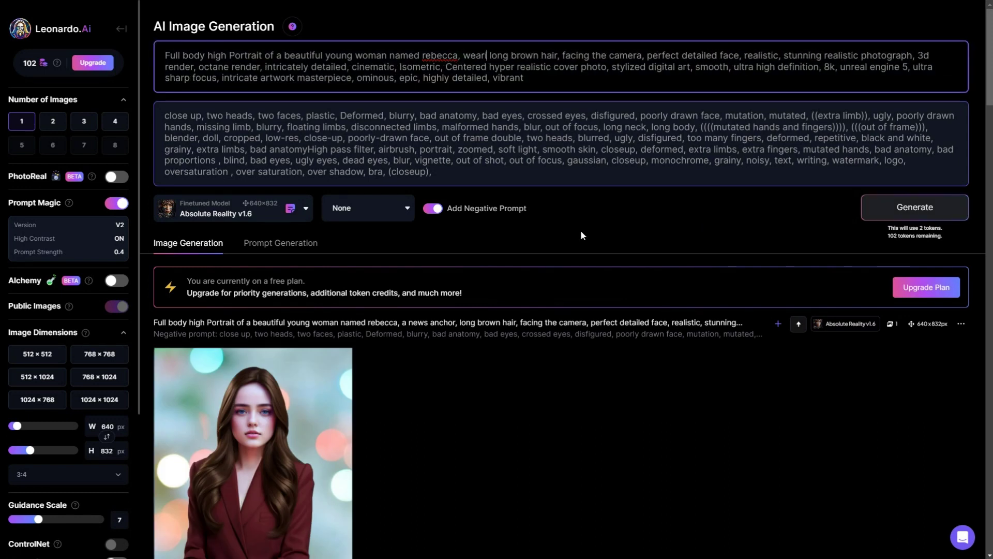
pyautogui.write('ing a t-shi')
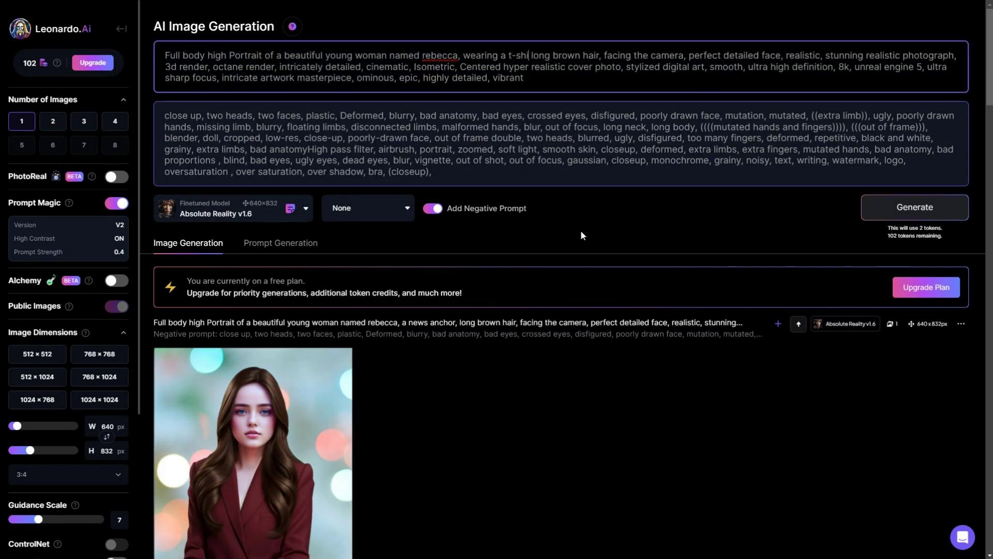
pyautogui.write('rt,')
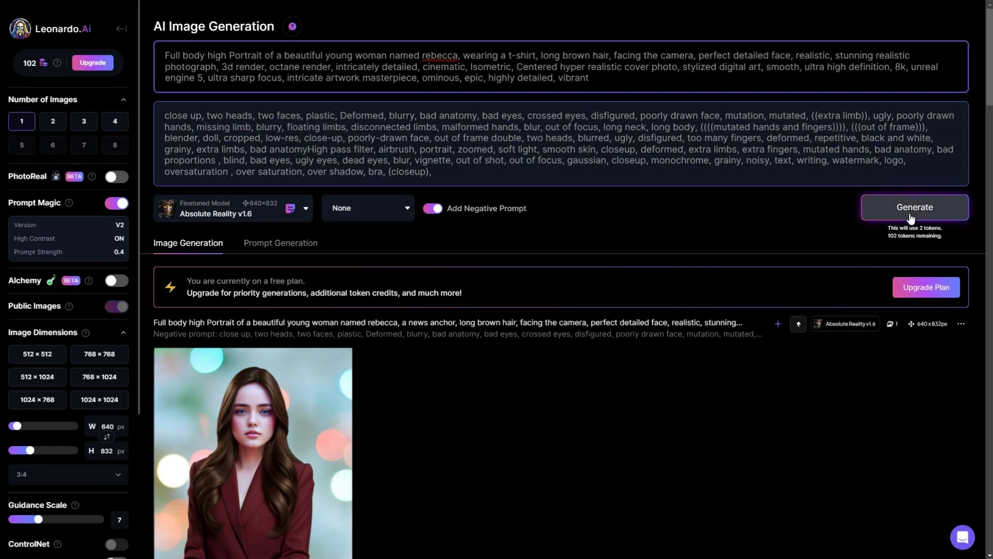
pyautogui.click(914, 207)
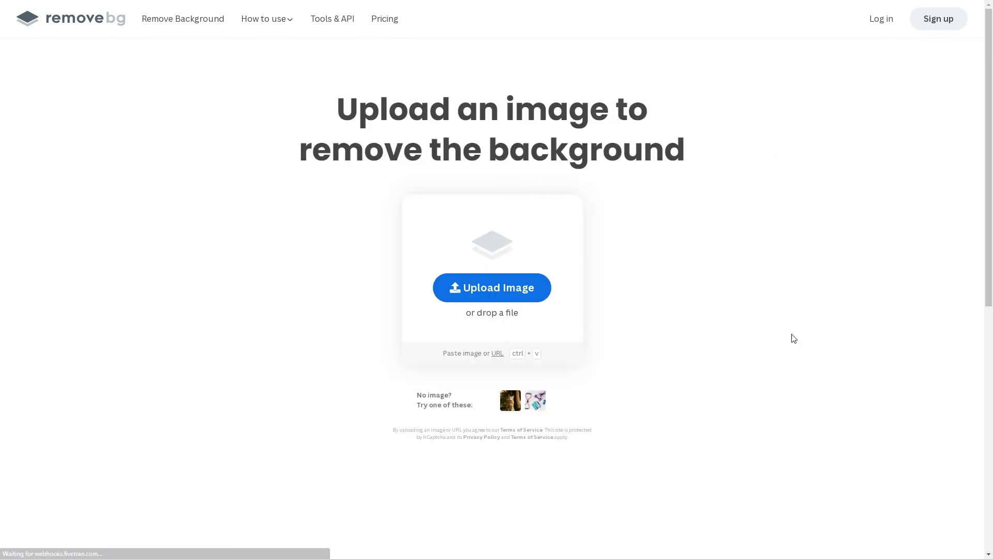
# Upload 2.png to remove.bg for background removal and open the background editor on the cut-out.
pyautogui.click(491, 288)
pyautogui.click(173, 94)
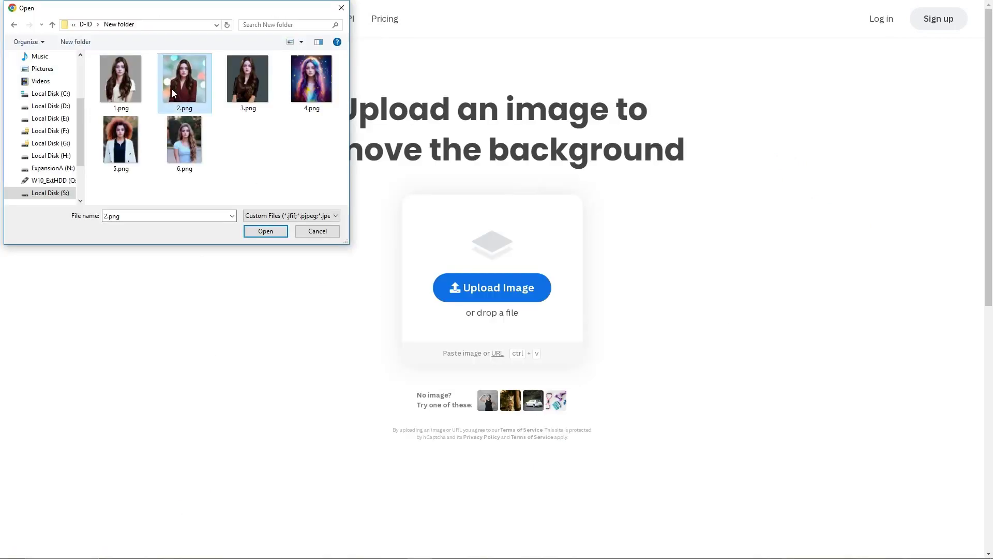
pyautogui.click(265, 231)
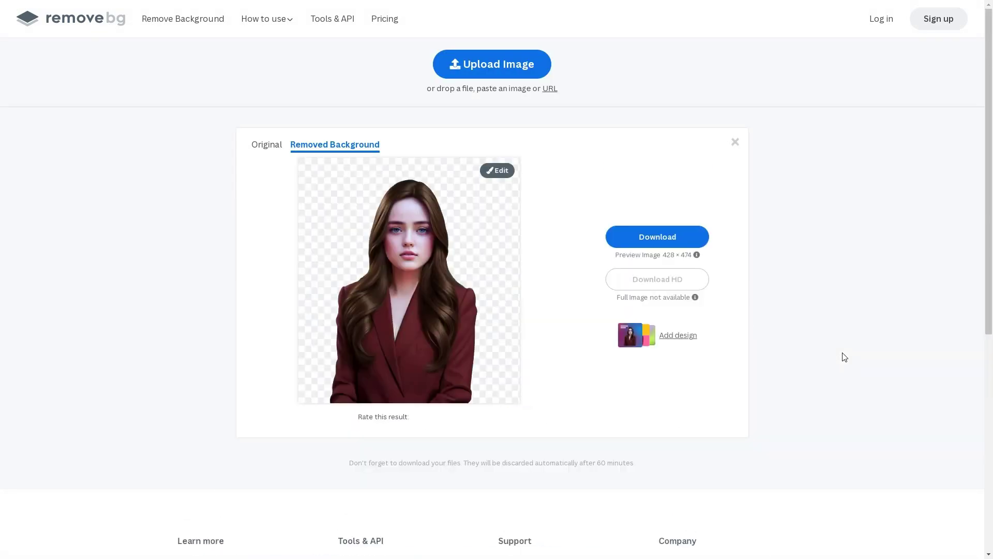
pyautogui.click(497, 172)
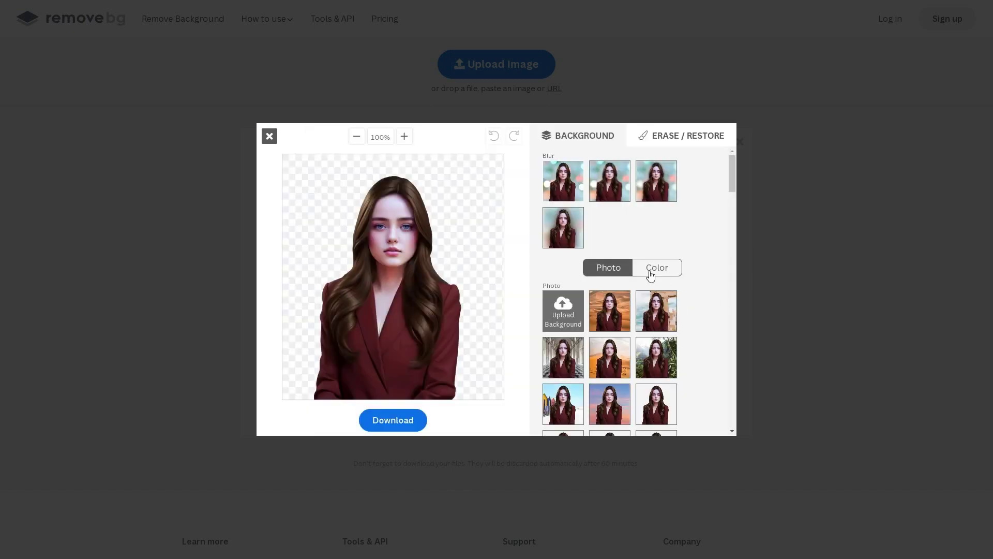
# Give the cut-out portrait a custom green background colour and download the image.
pyautogui.click(657, 269)
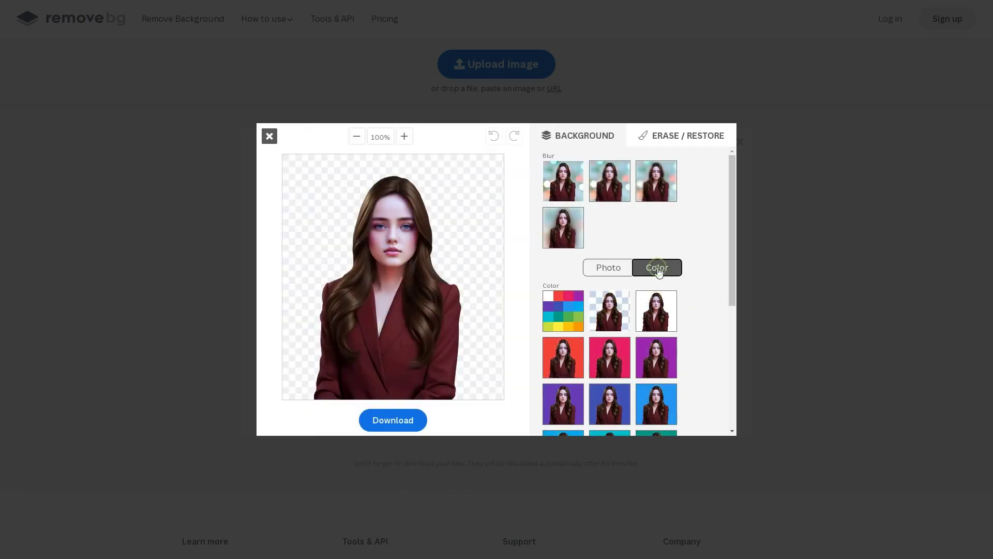
pyautogui.click(570, 320)
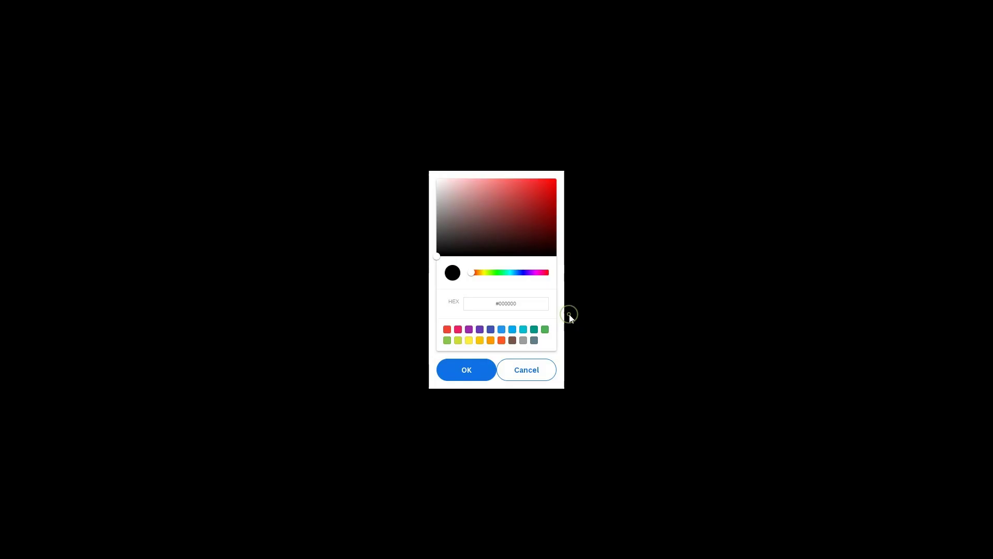
pyautogui.click(544, 329)
pyautogui.click(476, 371)
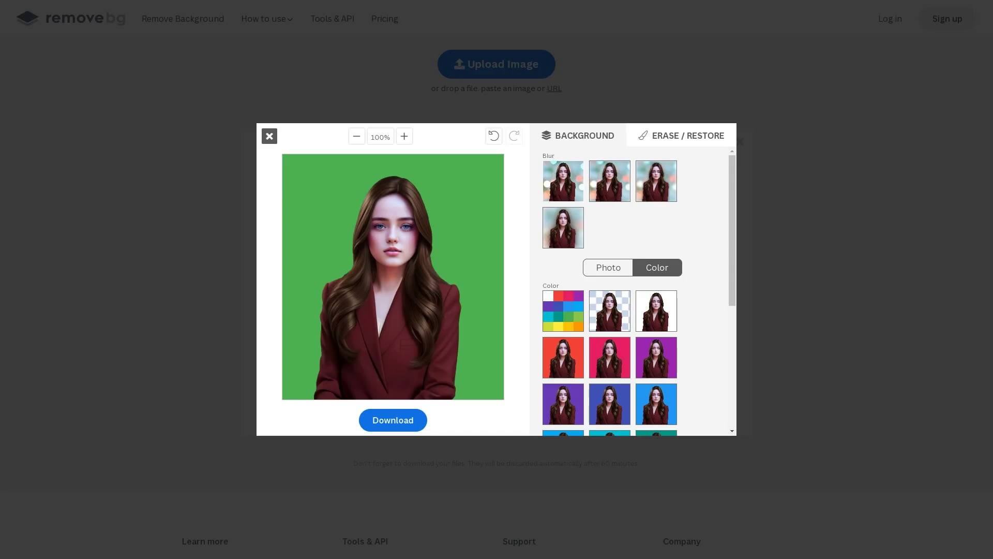
pyautogui.click(408, 419)
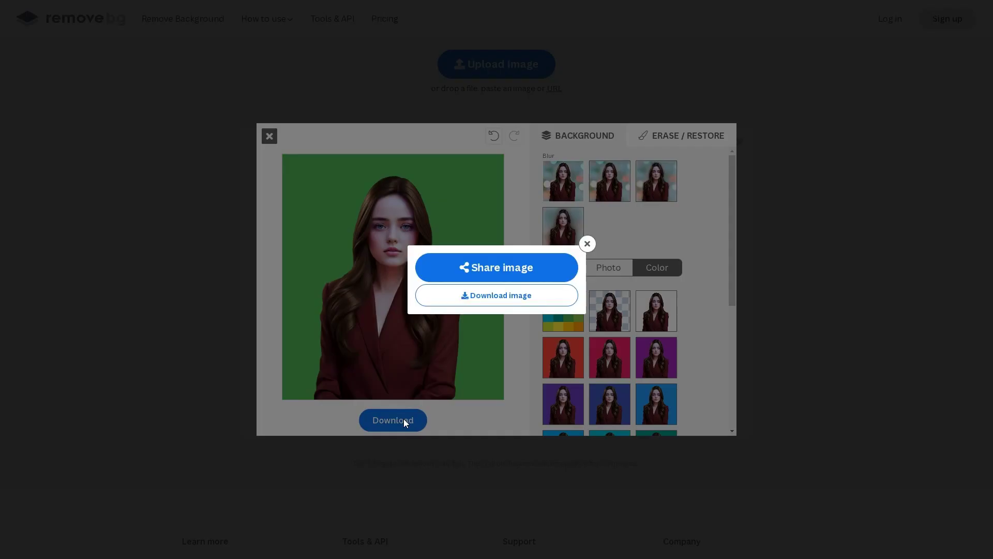
pyautogui.click(505, 305)
pyautogui.click(274, 232)
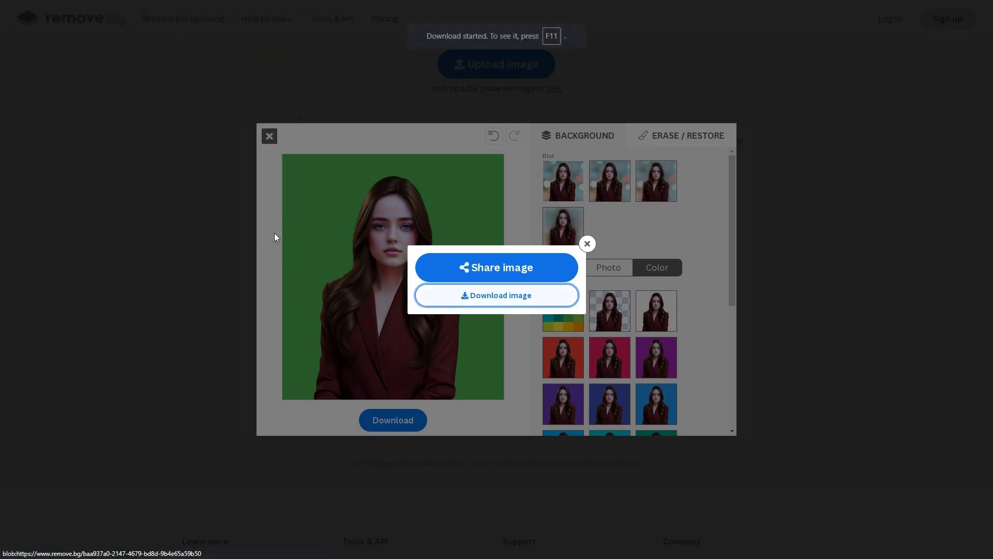
# Upload a second portrait and download it on the green background too.
pyautogui.click(760, 252)
pyautogui.click(491, 65)
pyautogui.click(272, 232)
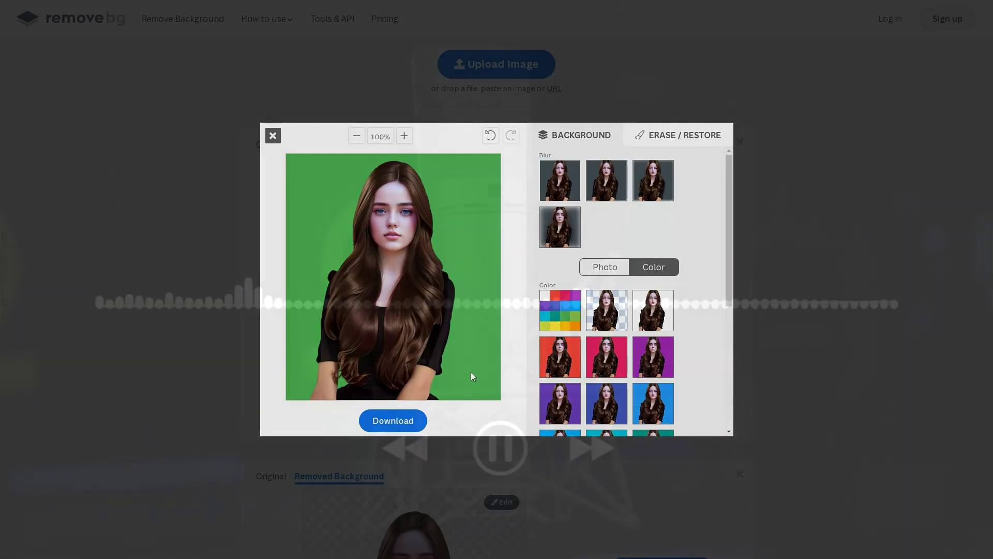
pyautogui.click(407, 419)
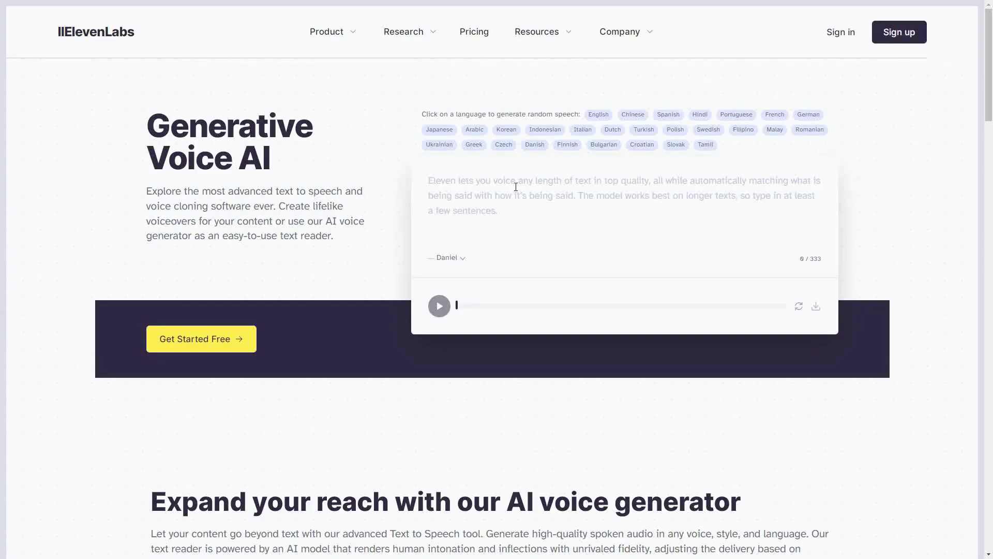
# Paste the four-line Rebecca introduction script and switch the voice to Matilda.
pyautogui.click(515, 187)
pyautogui.write('Hello, I am Rebecca, an AI creation. In this AI driven era, it is crucial to incorporate life-like animated characters, in roles like  news anchoring, video presentations, or even commercials.')
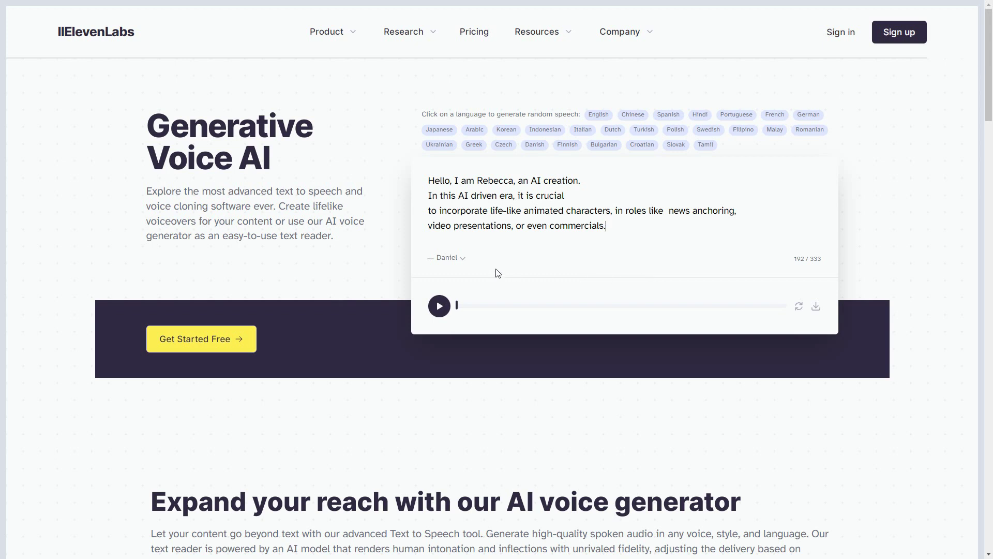
pyautogui.click(461, 259)
pyautogui.moveTo(491, 293); pyautogui.dragTo(488, 350)
pyautogui.click(482, 344)
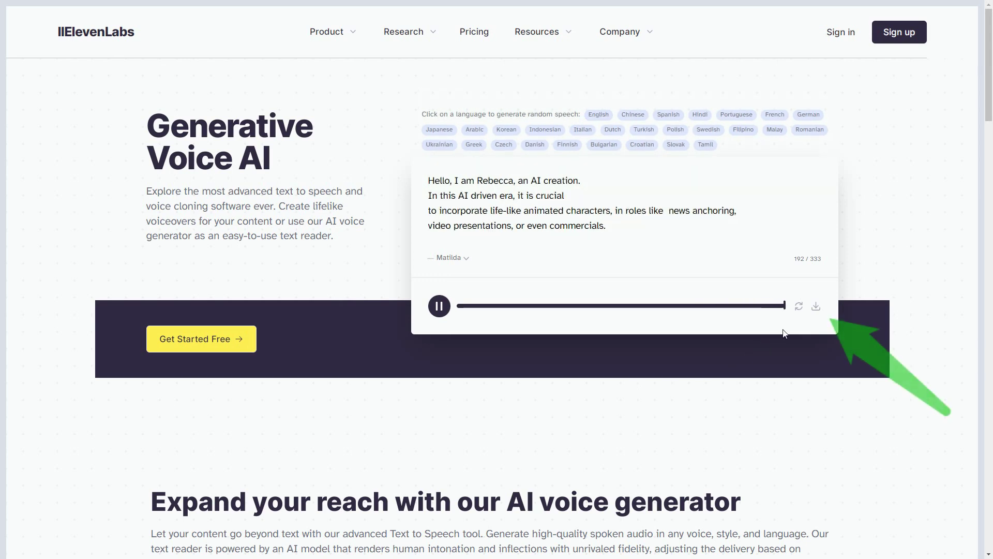
# Download Matilda's reading as an MP3 and reload the ElevenLabs page.
pyautogui.click(817, 308)
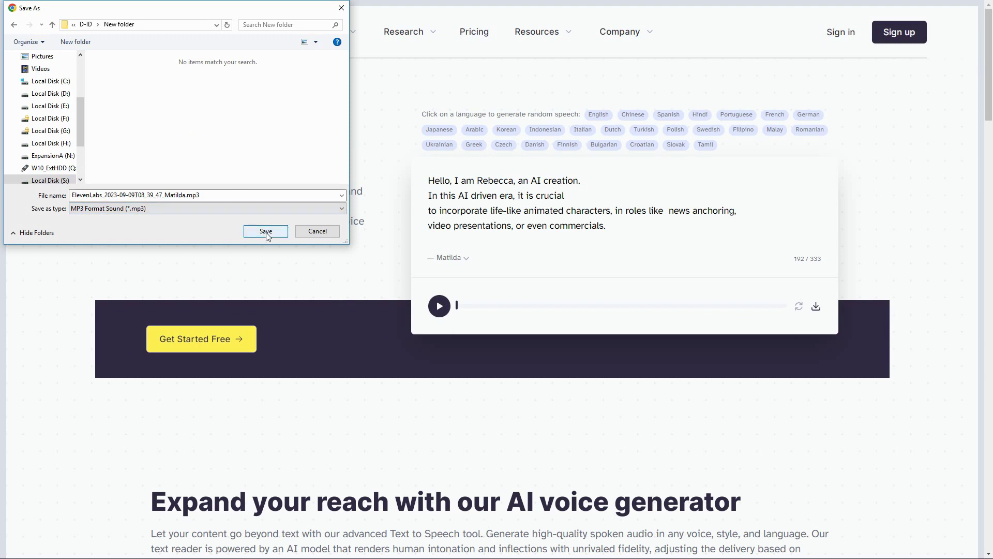
pyautogui.click(266, 233)
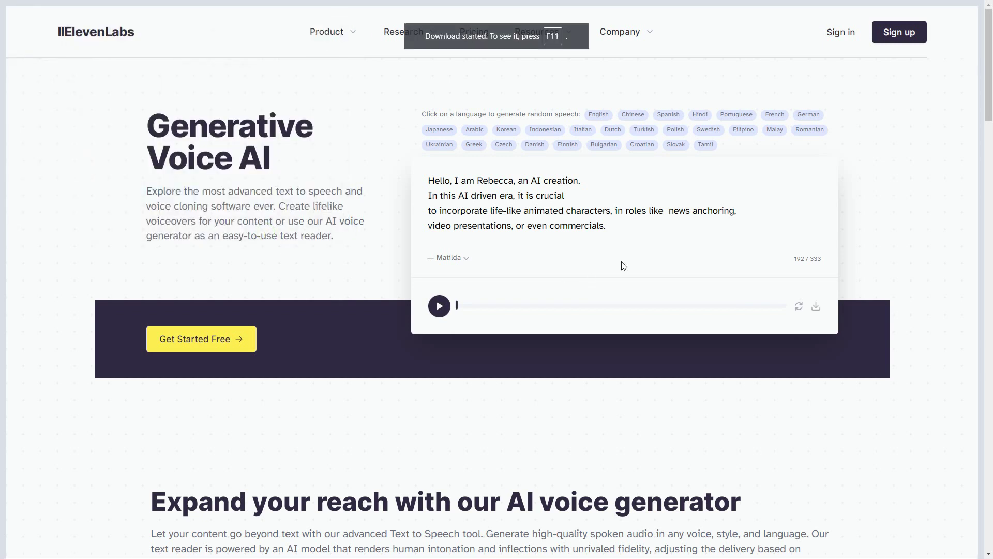
pyautogui.press('F5')
# Sign in to ElevenLabs with the account email and password and check the character quota.
pyautogui.click(846, 33)
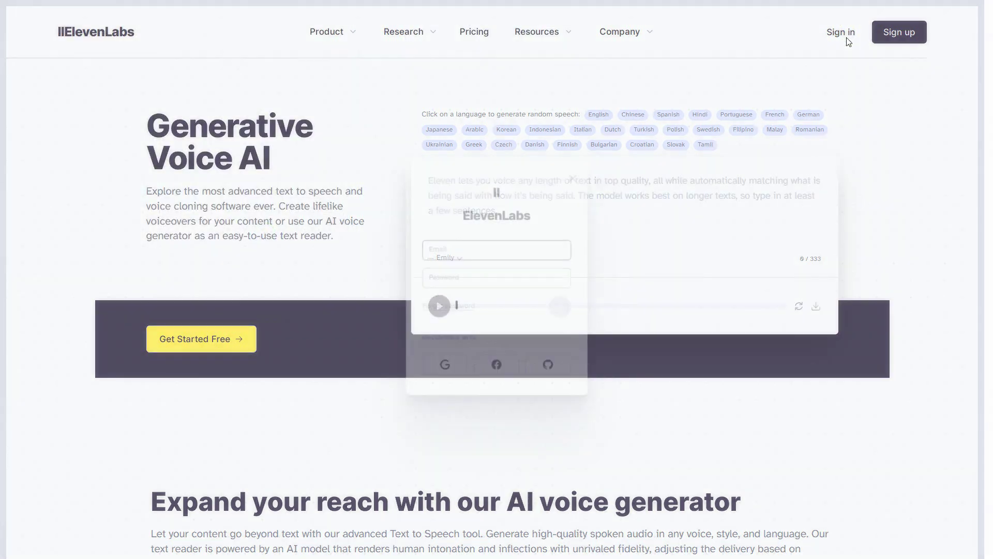
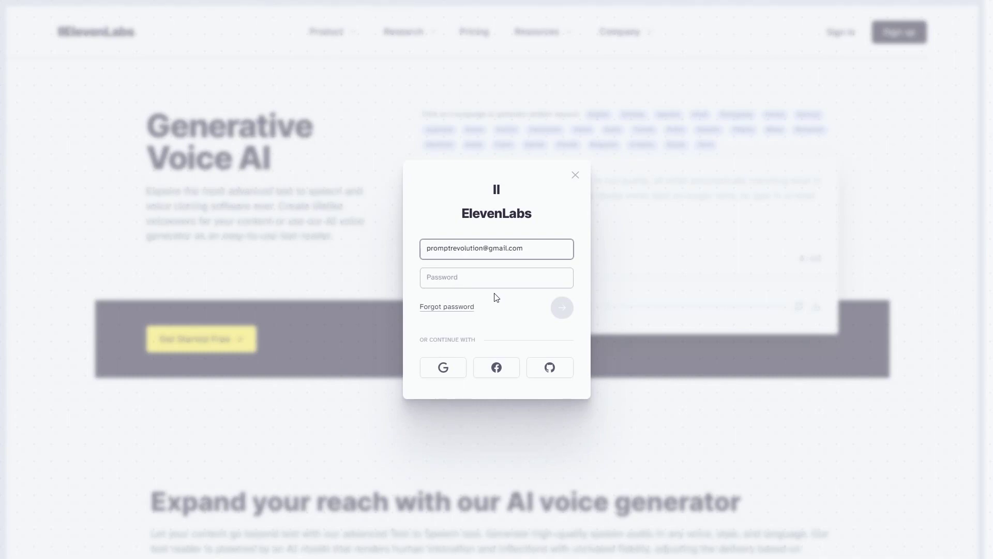
pyautogui.click(492, 278)
pyautogui.write('•••••••••••')
pyautogui.click(562, 309)
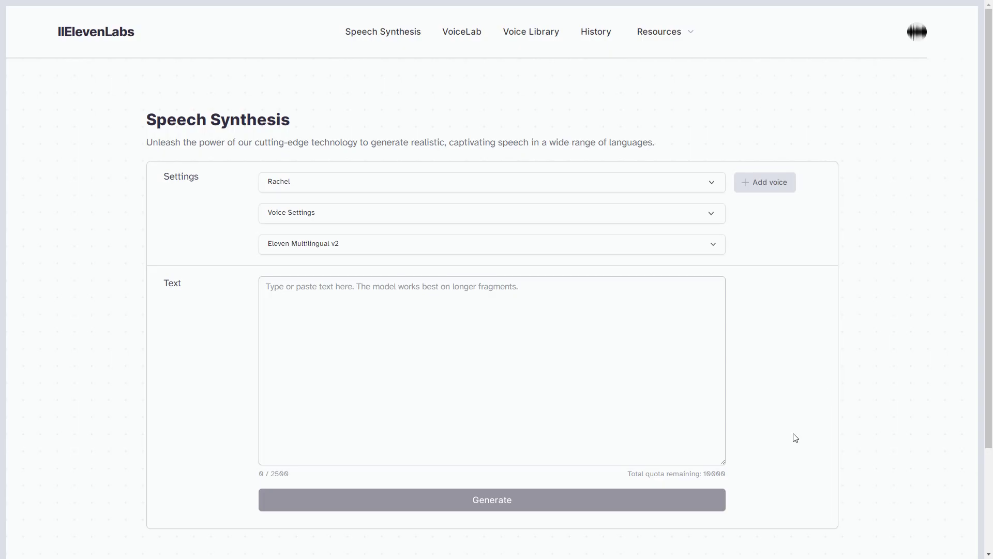
pyautogui.moveTo(738, 478); pyautogui.dragTo(622, 479)
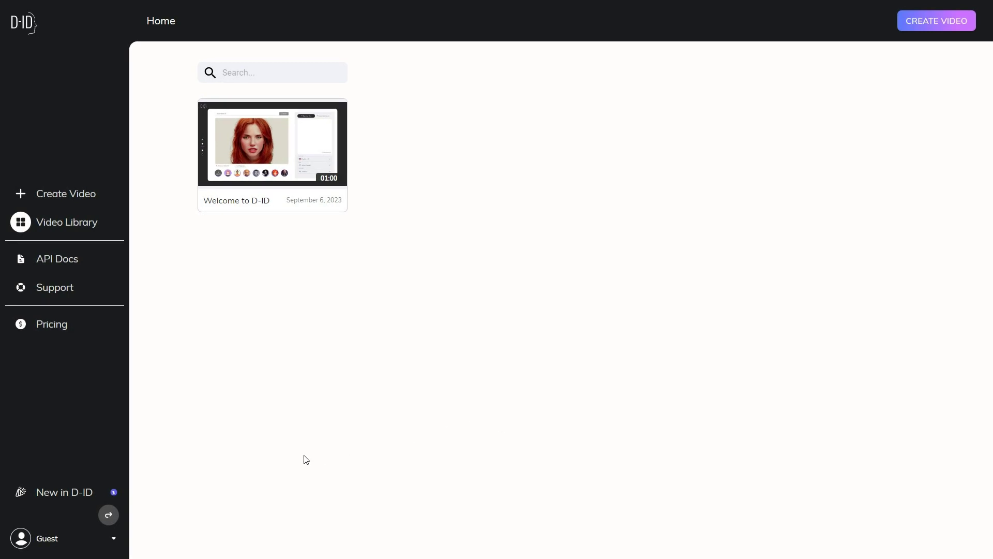
# Check the 20 remaining credits in the D-ID account menu, then start a new video.
pyautogui.click(115, 539)
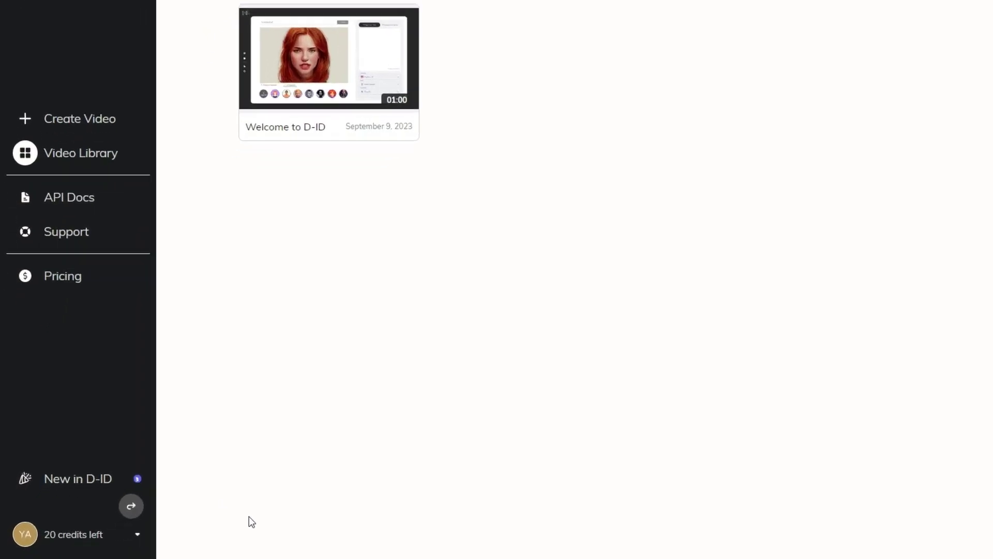
pyautogui.click(137, 534)
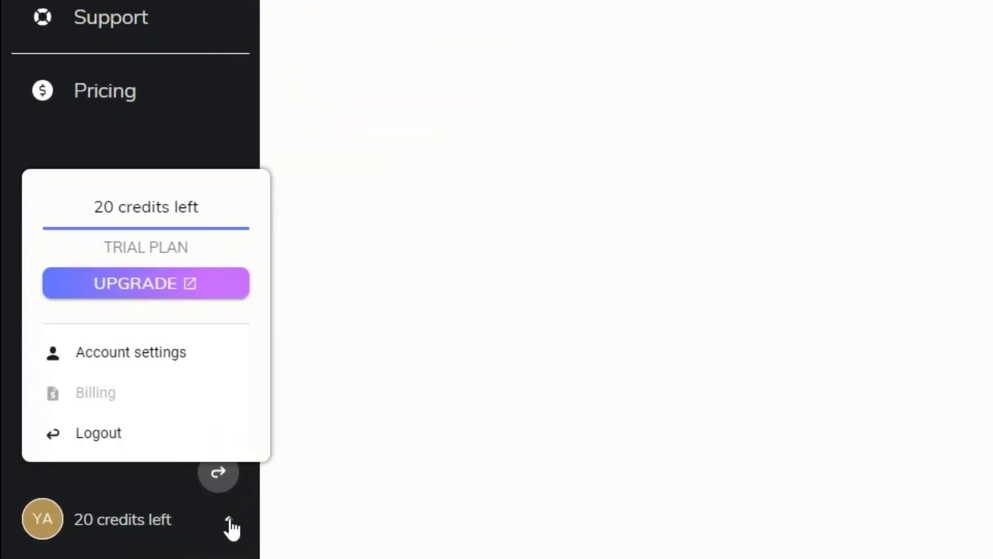
pyautogui.click(229, 521)
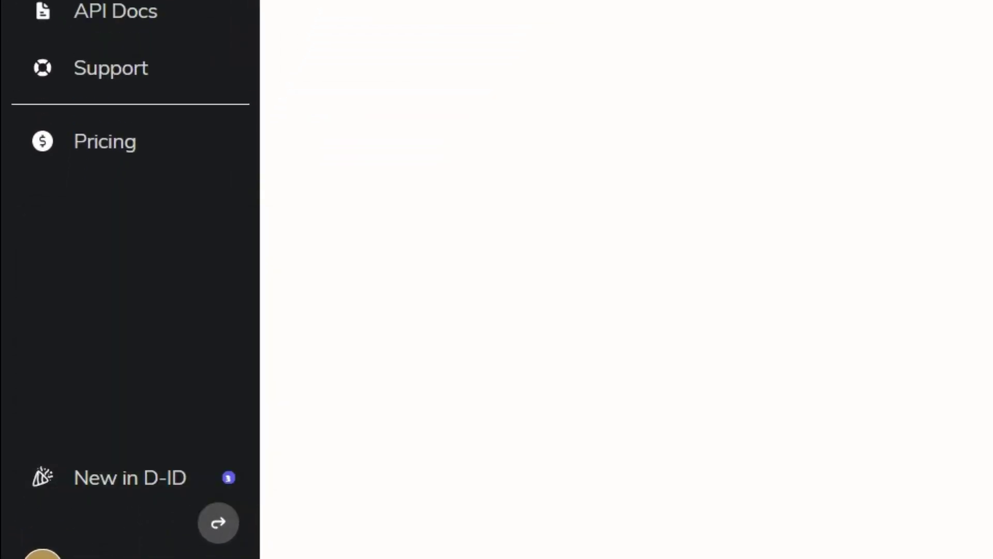
pyautogui.click(123, 195)
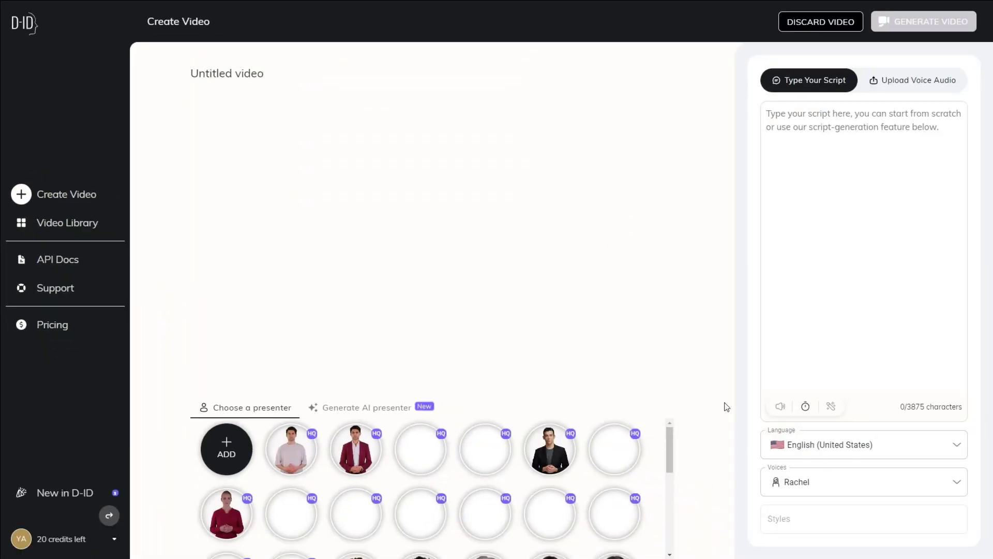
# Preview stock presenters, then add 1-removebg-preview.png as a custom presenter.
pyautogui.moveTo(670, 449); pyautogui.dragTo(670, 481)
pyautogui.click(354, 461)
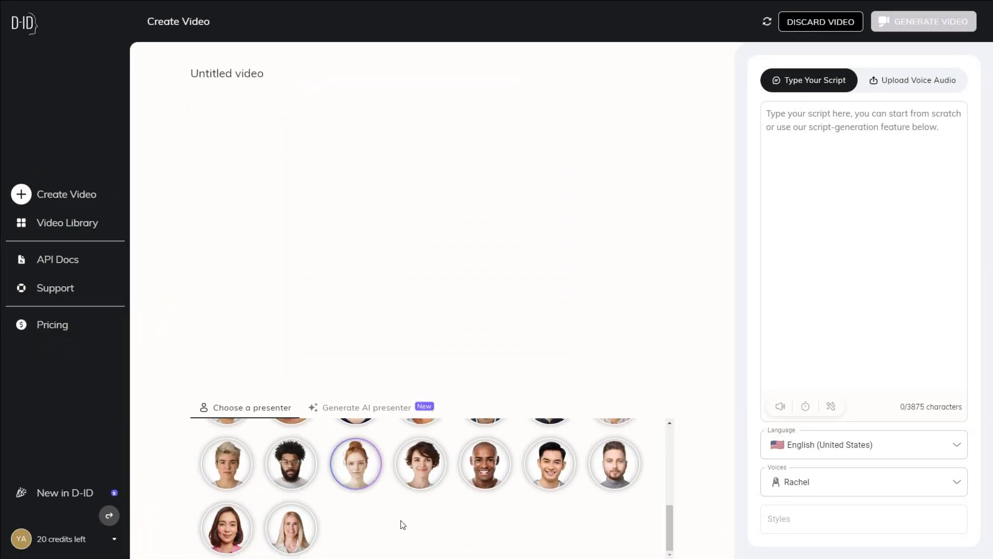
pyautogui.click(288, 460)
pyautogui.moveTo(669, 515); pyautogui.dragTo(668, 434)
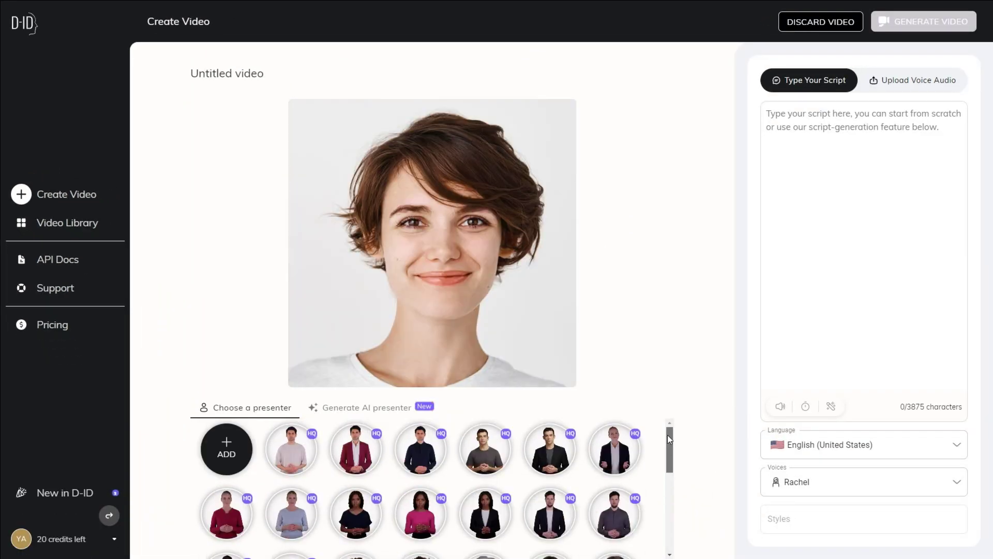
pyautogui.click(227, 448)
pyautogui.click(183, 85)
pyautogui.click(273, 231)
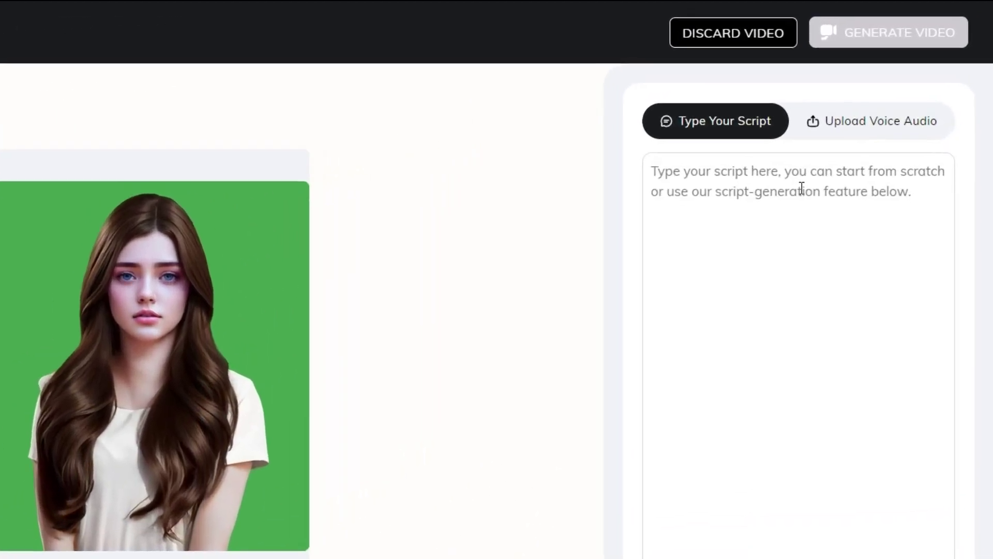
# Paste and then clear the script, switching to the Upload Voice Audio option.
pyautogui.click(861, 278)
pyautogui.write('Hello, I am Rebecca, an AI creation. In this AI-driven era, it is crucial to incorporate - life-like animated characters, in roles like - news anchoring, video presentations, or even - commercials.')
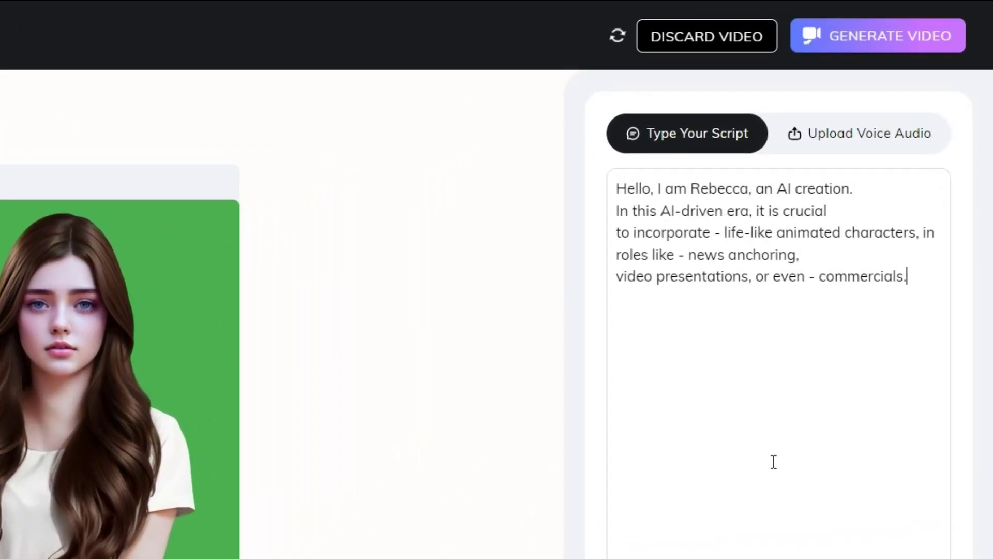
pyautogui.hotkey('ctrl', 'a')
pyautogui.press('BackSpace')
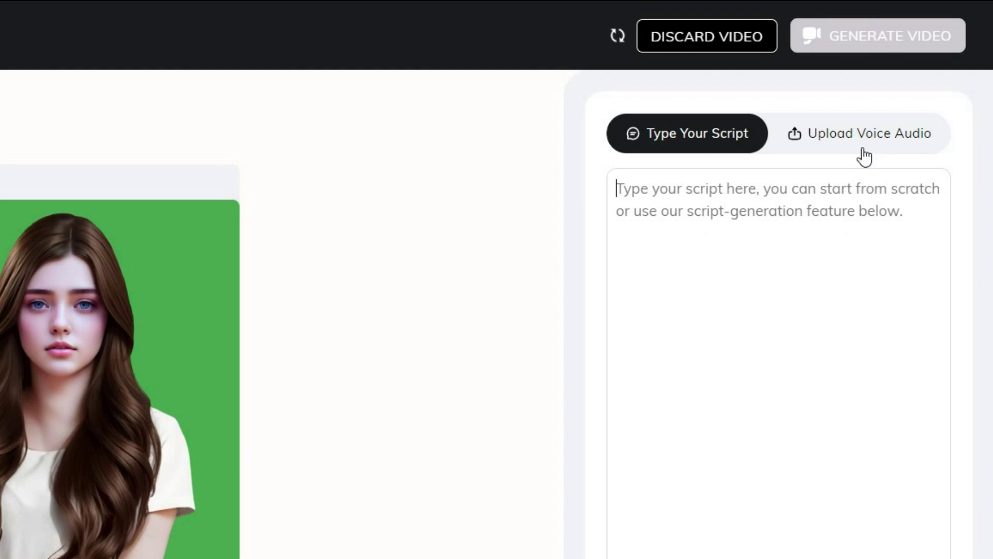
pyautogui.click(863, 150)
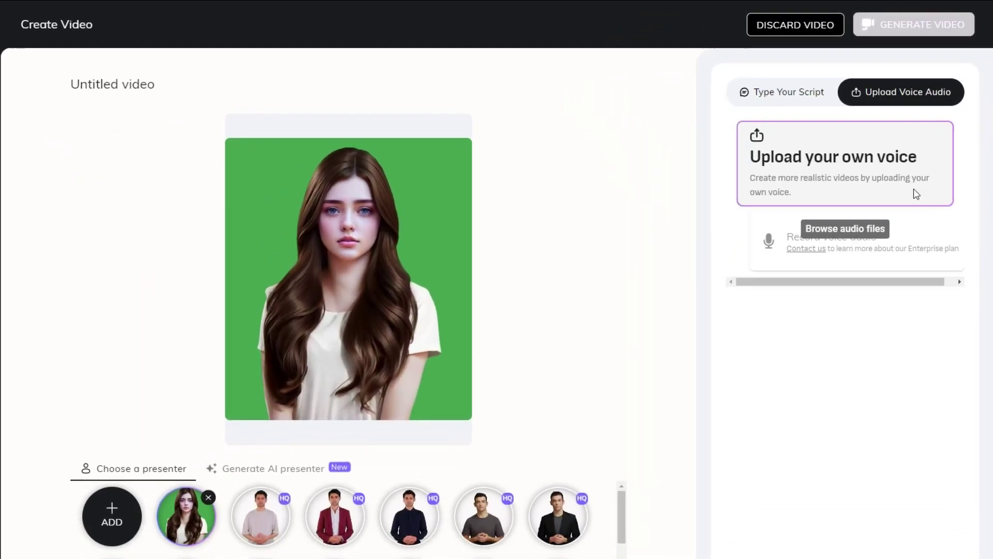
# Upload the Matilda voice clip, generate the video for 1 credit (19 left), and play it.
pyautogui.click(913, 193)
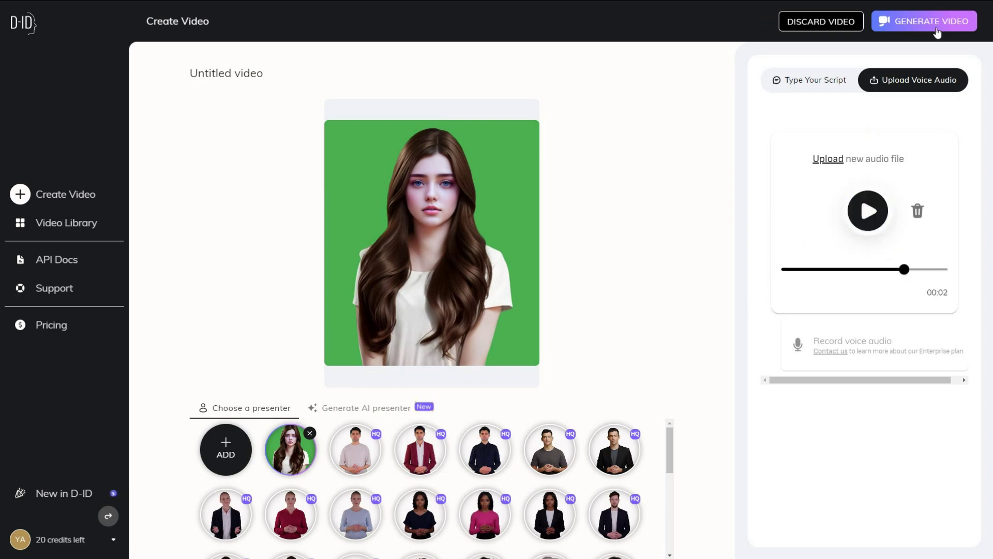
pyautogui.click(937, 32)
pyautogui.click(600, 437)
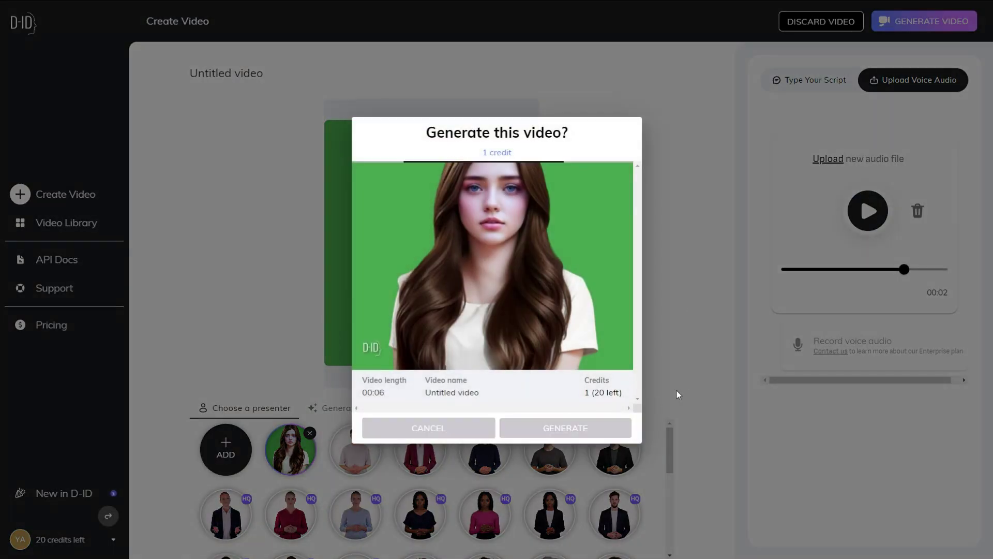
pyautogui.click(273, 144)
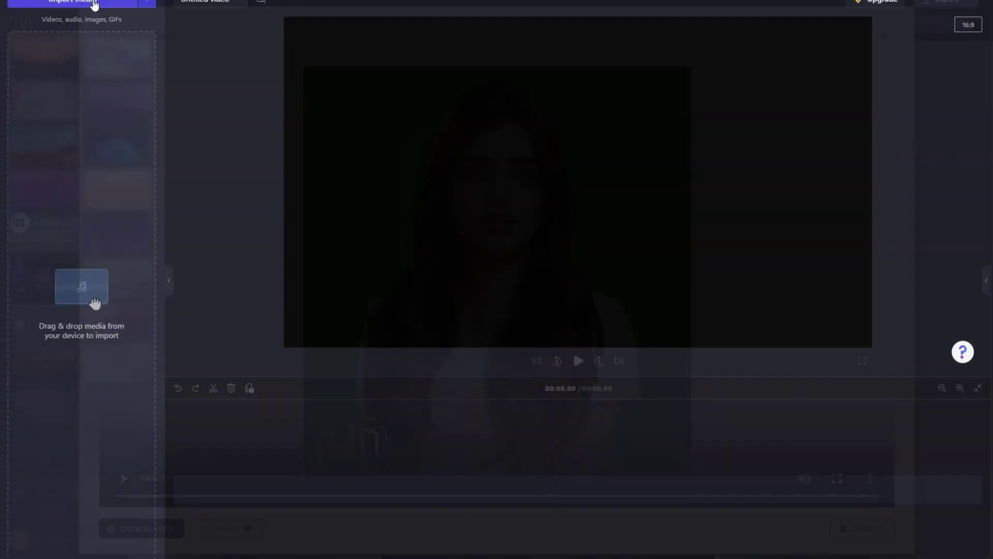
# Import the news anchor and news background videos, stacking the anchor clip above the background on the timeline.
pyautogui.click(107, 15)
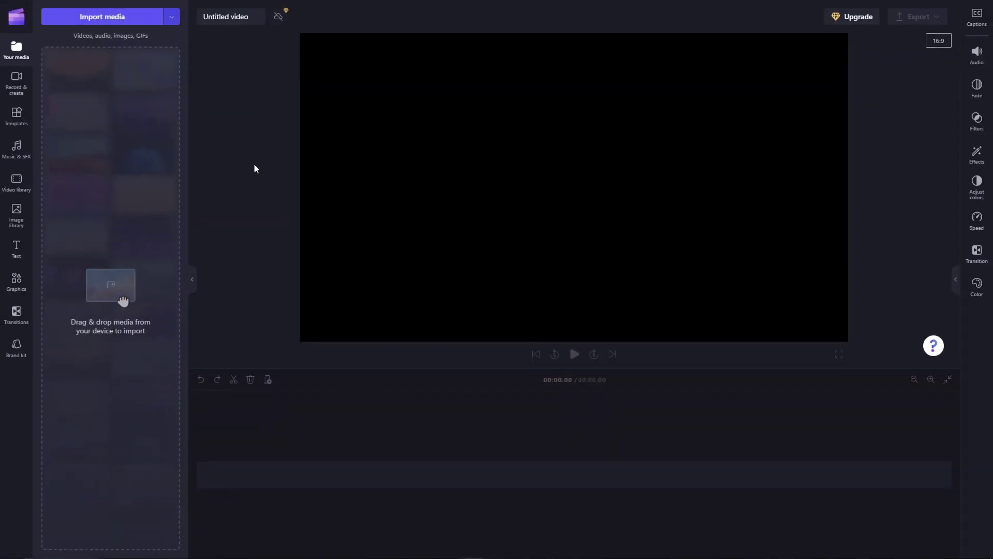
pyautogui.click(248, 88)
pyautogui.keyDown('ctrl'); pyautogui.click(311, 79); pyautogui.keyUp('ctrl')
pyautogui.click(265, 231)
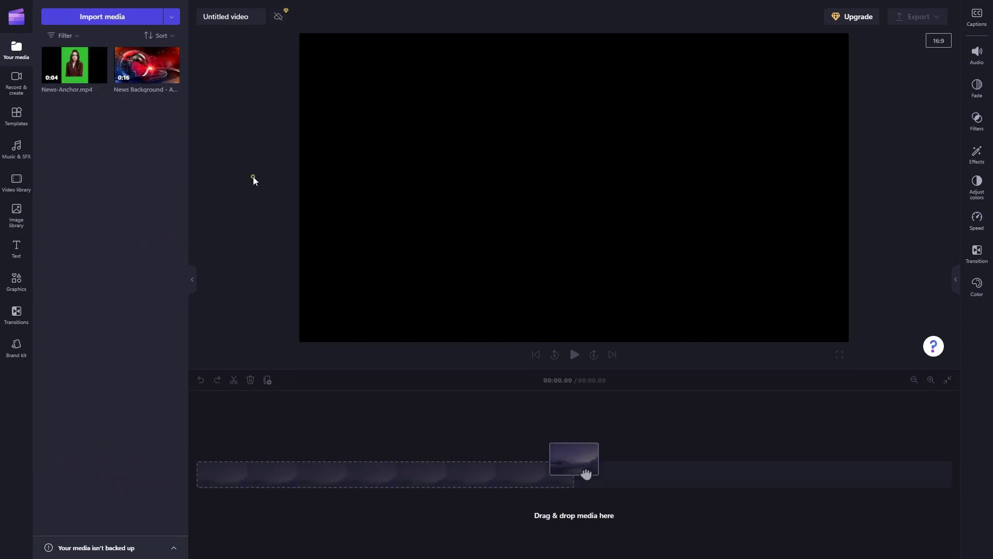
pyautogui.moveTo(147, 65); pyautogui.dragTo(227, 483)
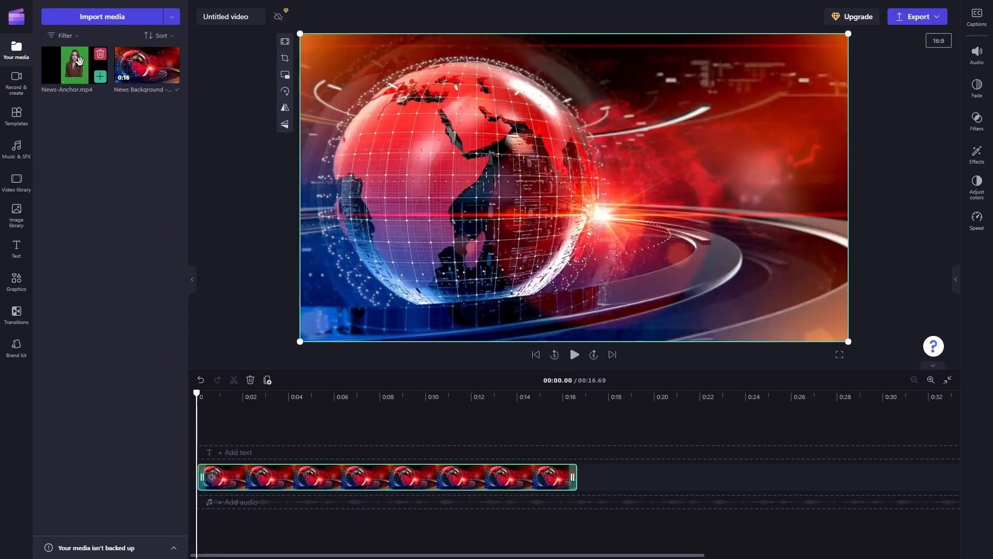
pyautogui.moveTo(174, 309); pyautogui.dragTo(223, 437)
# Trim the background to 4.64 s at the anchor's end, then shrink the anchor and move it right of the globe.
pyautogui.click(304, 492)
pyautogui.press('s')
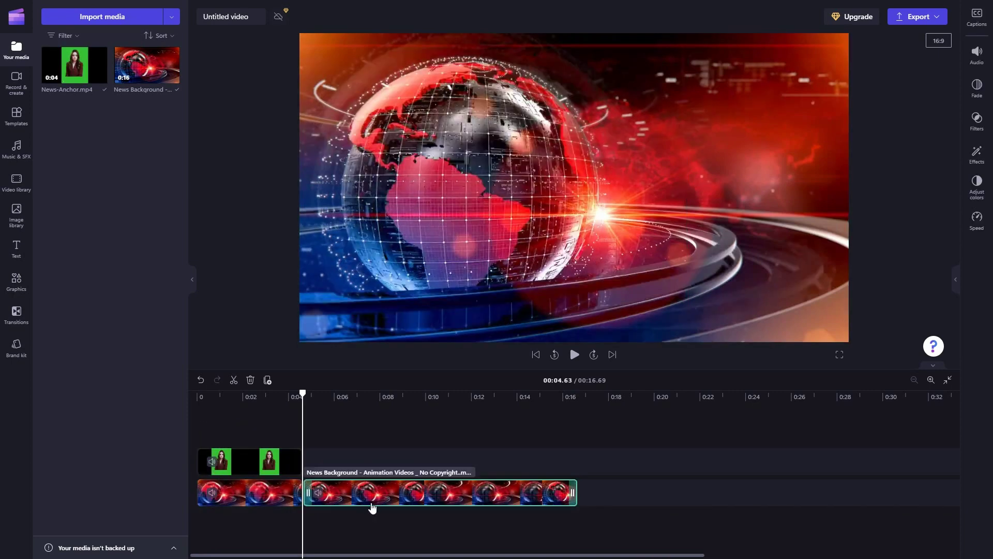
pyautogui.press('Delete')
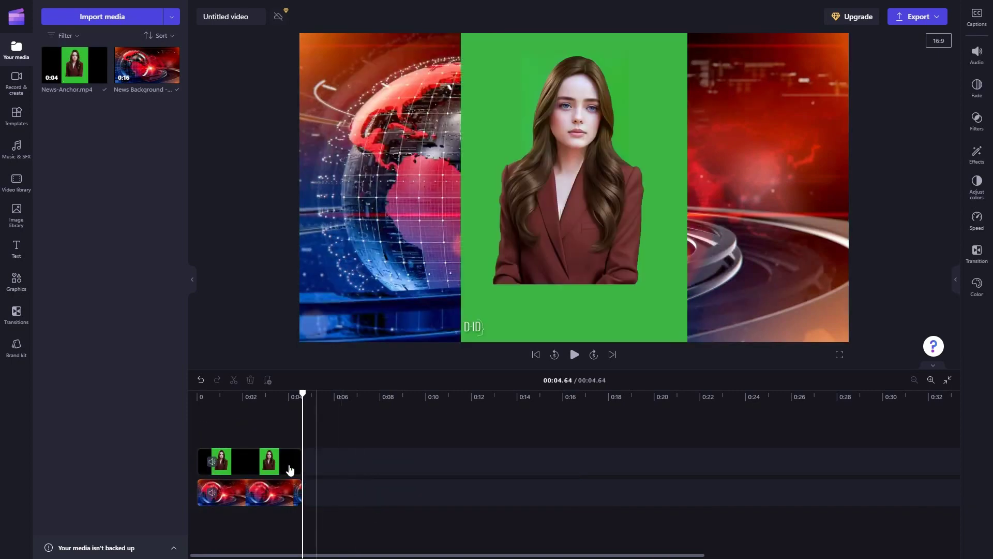
pyautogui.moveTo(460, 33); pyautogui.dragTo(645, 133)
pyautogui.moveTo(734, 300); pyautogui.dragTo(731, 256)
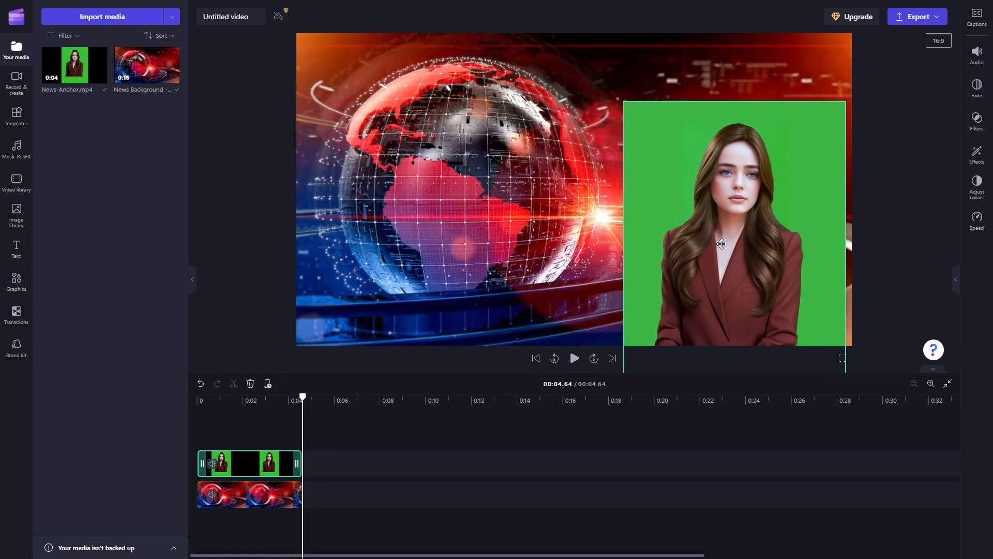
# Apply the Green screen effect to the News-Anchor clip and preview the composite over the red globe.
pyautogui.click(982, 155)
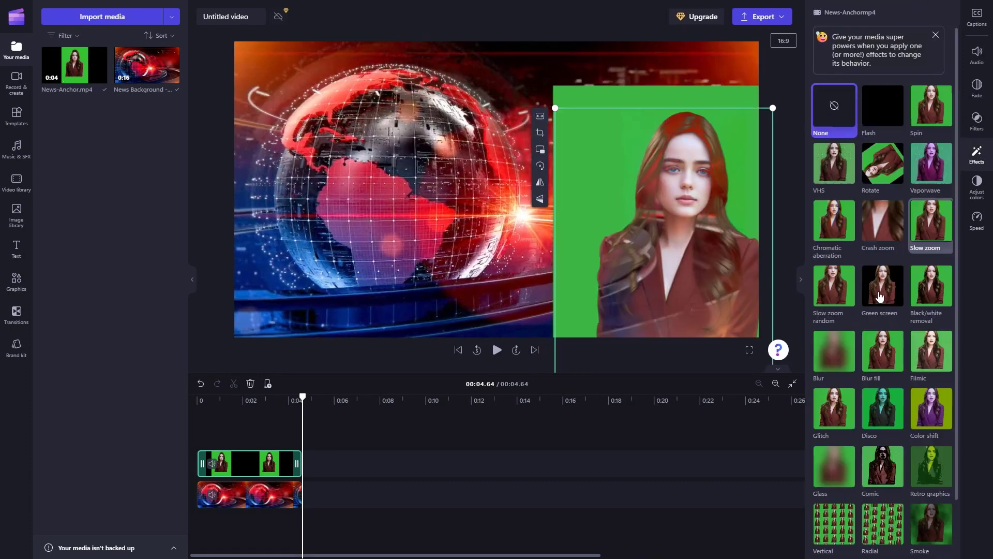
pyautogui.click(884, 293)
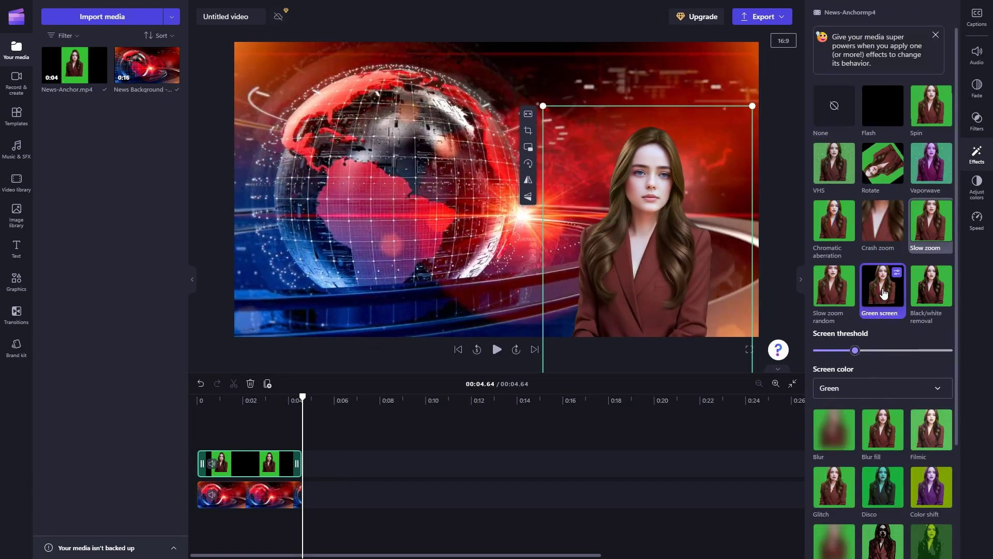
pyautogui.click(497, 350)
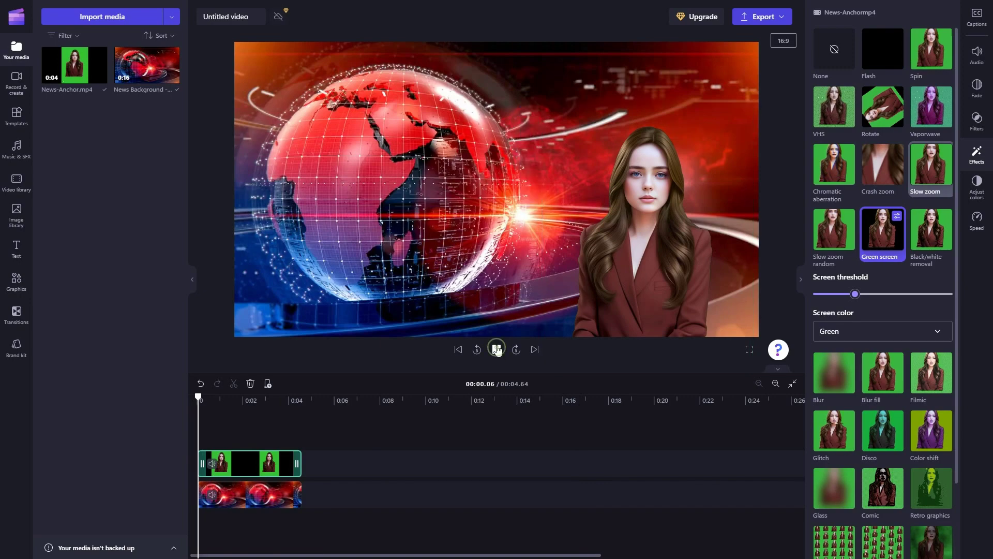